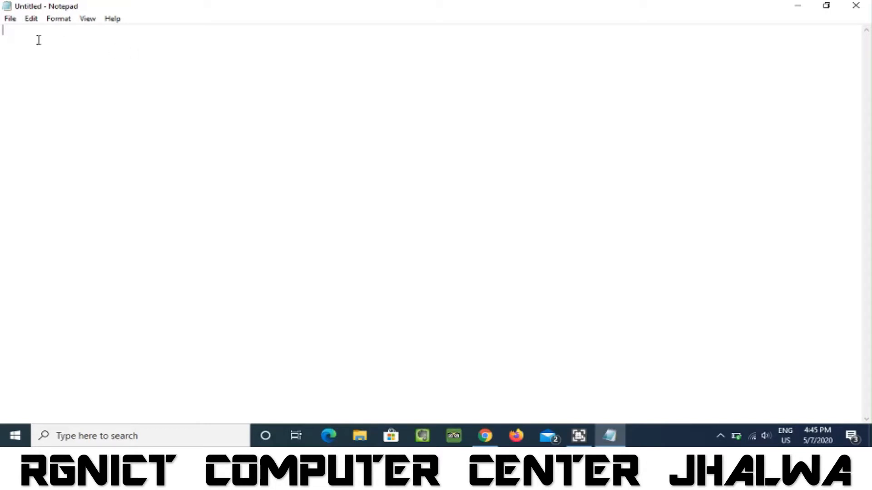
{"action": "left_click", "coordinate": [9, 20]}
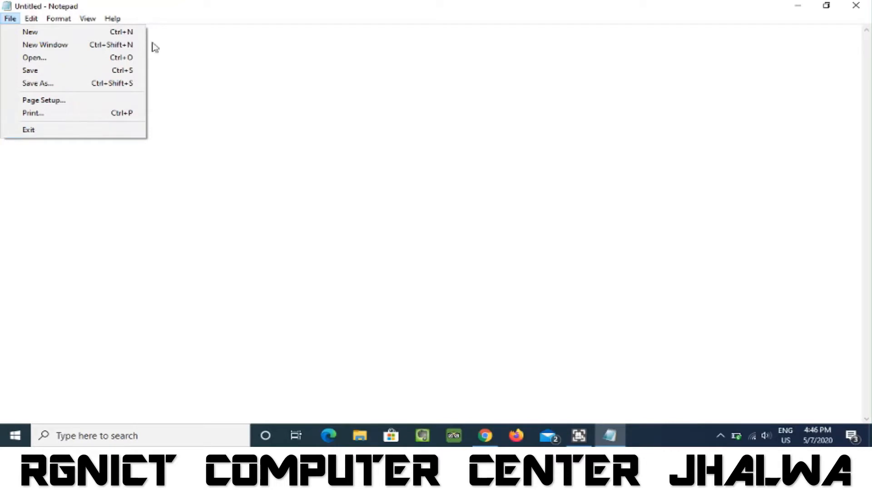
{"action": "left_click", "coordinate": [178, 41]}
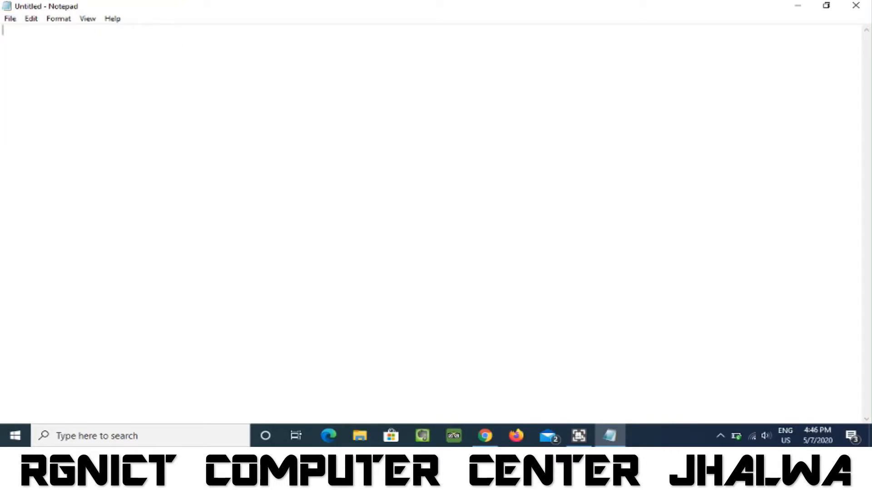
Write "My name is Mr X" and start a new document, discarding the unsaved text.
{"action": "type", "text": "My name i"}
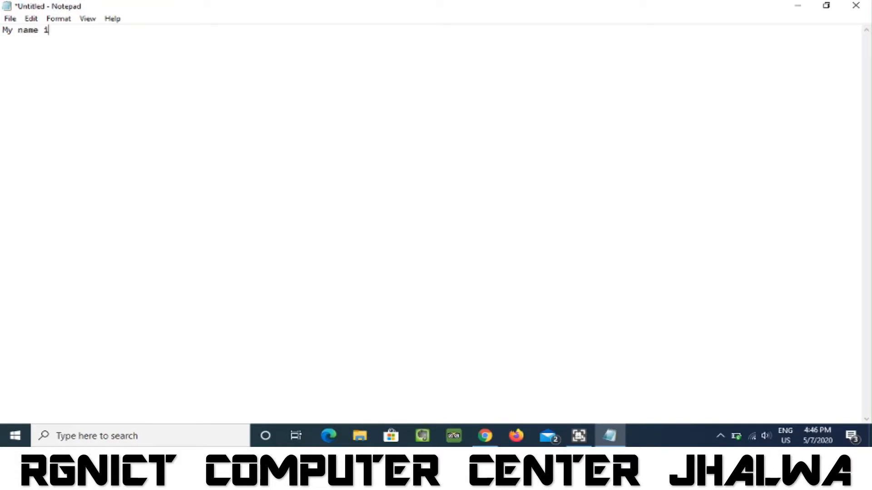
{"action": "type", "text": "s Mr X"}
{"action": "left_click", "coordinate": [10, 22]}
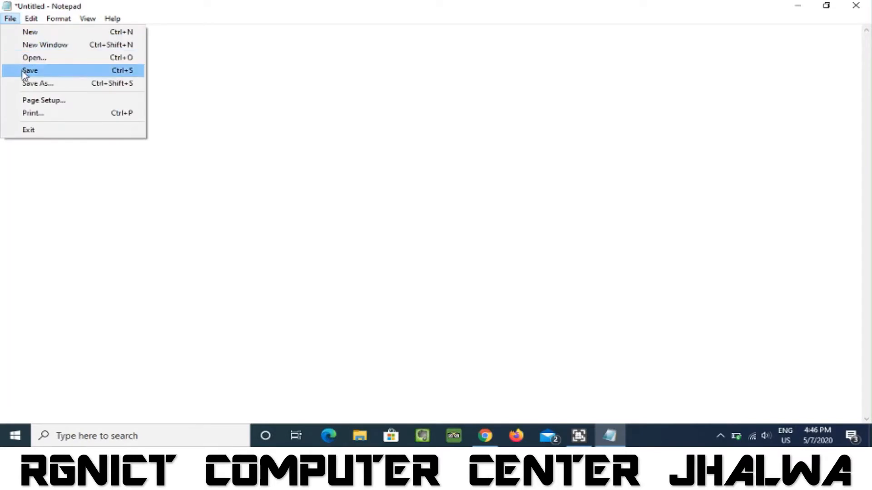
{"action": "left_click", "coordinate": [26, 39]}
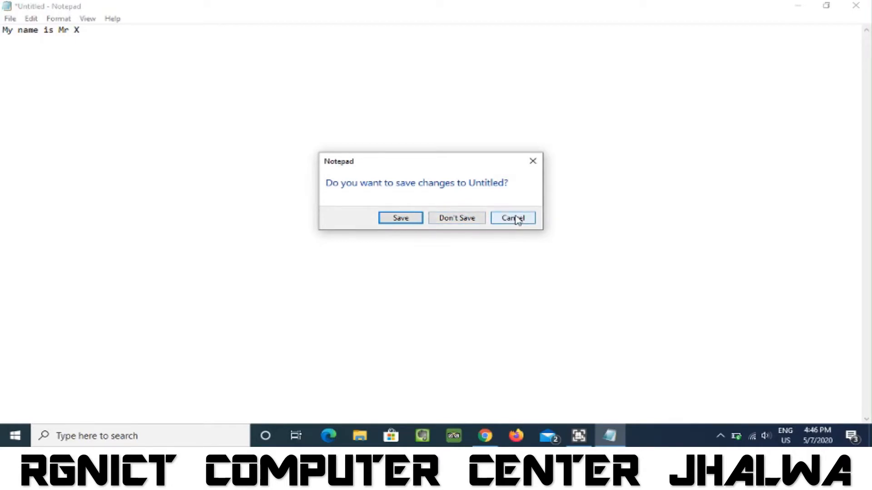
{"action": "left_click", "coordinate": [461, 220]}
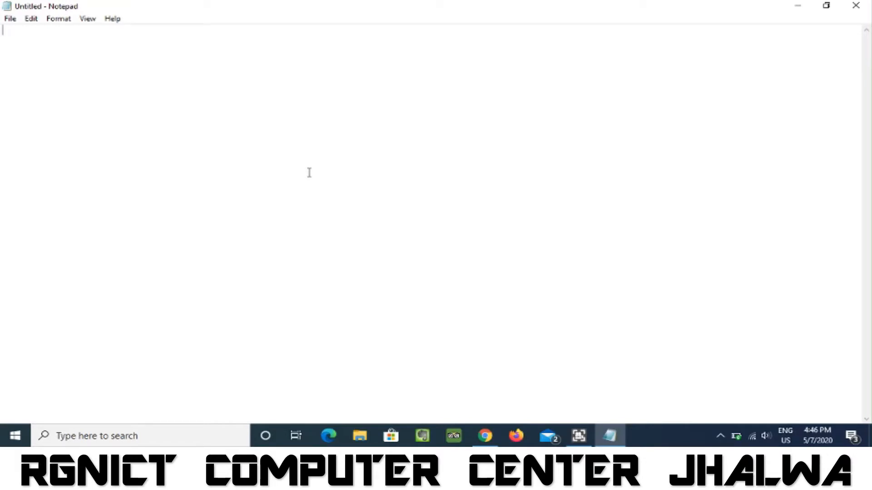
Write "My name is Mr X" in the blank document.
{"action": "type", "text": "My "}
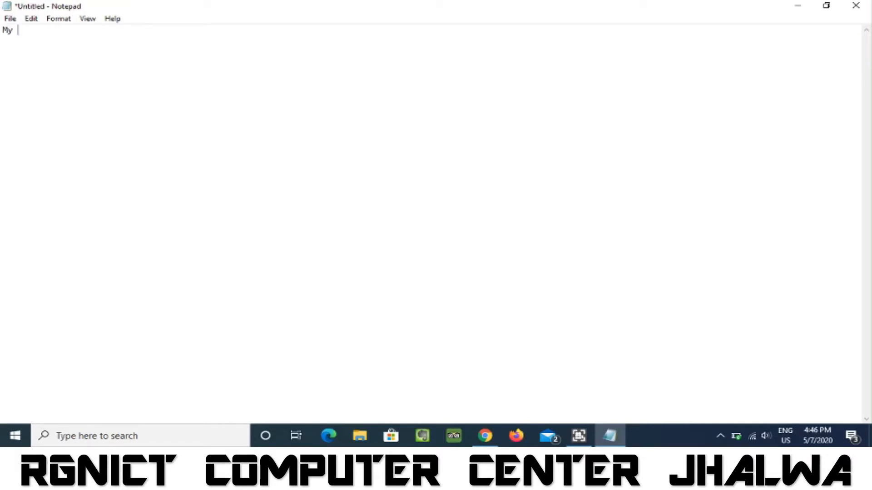
{"action": "type", "text": "name is Mr X"}
{"action": "left_click", "coordinate": [10, 20]}
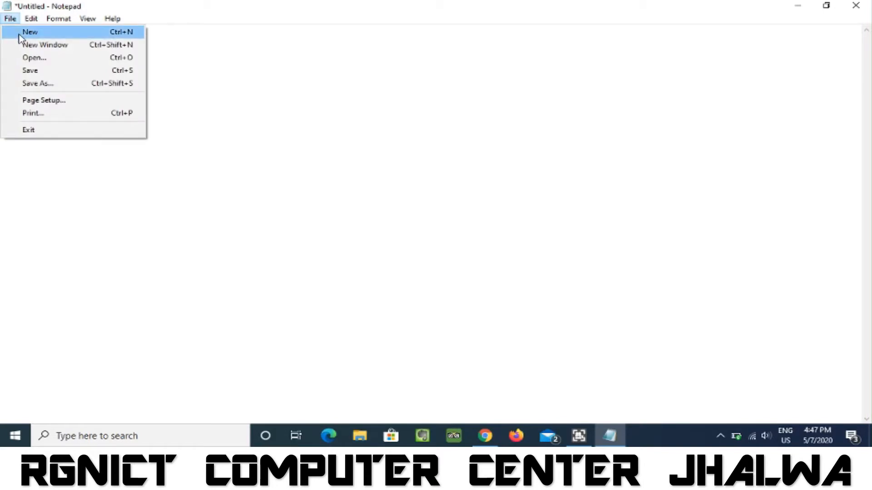
{"action": "left_click", "coordinate": [20, 34]}
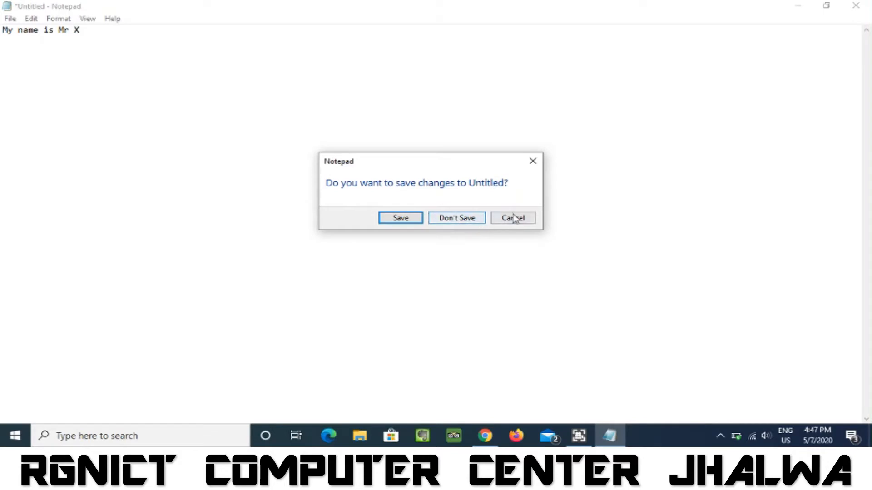
{"action": "left_click", "coordinate": [530, 218]}
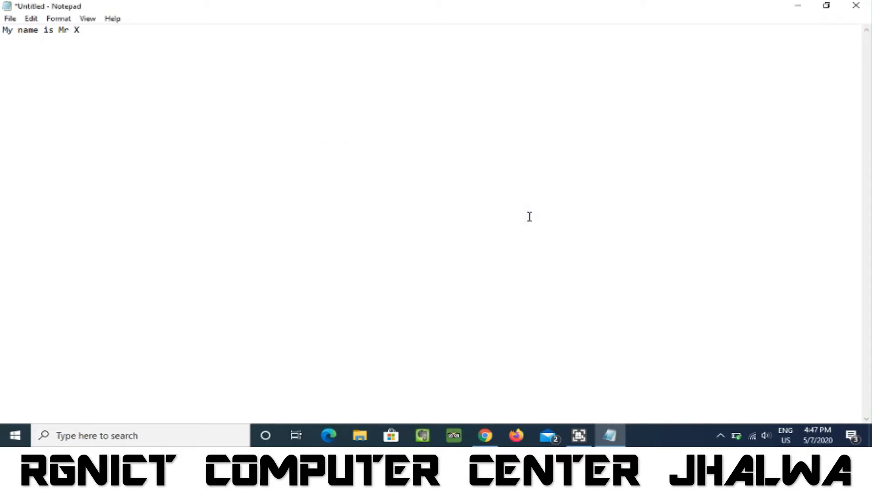
Append "again we can write" to the line and start a new document, choosing to save the changes.
{"action": "type", "text": "again we can write"}
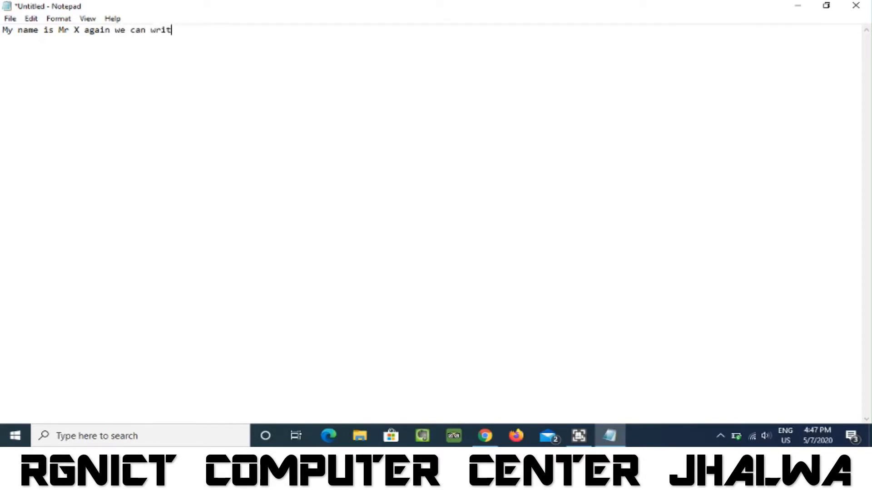
{"action": "left_click", "coordinate": [9, 19]}
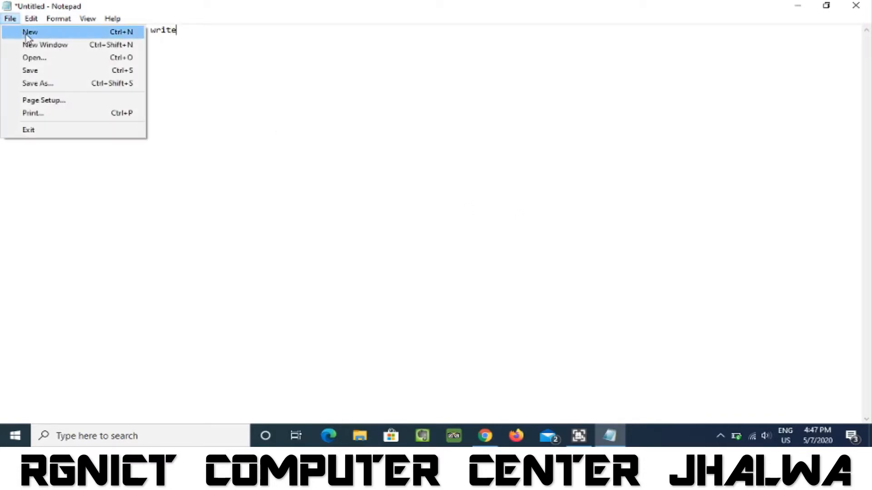
{"action": "left_click", "coordinate": [26, 34]}
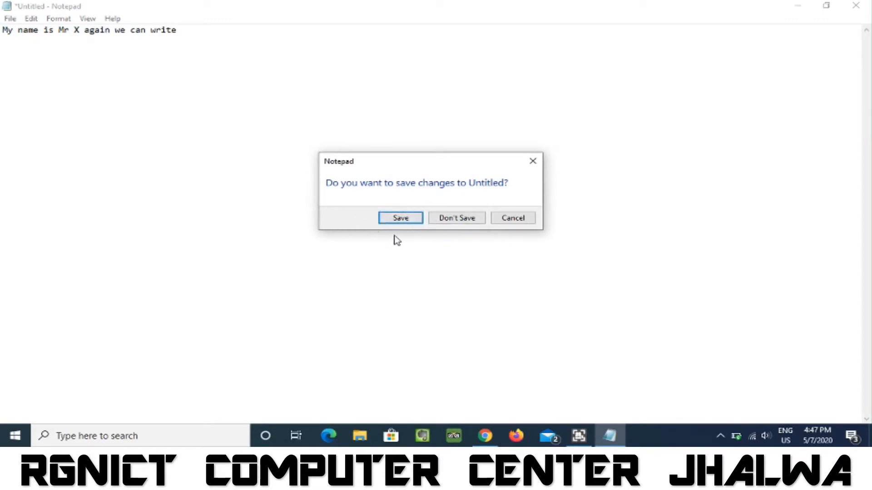
{"action": "left_click", "coordinate": [408, 219]}
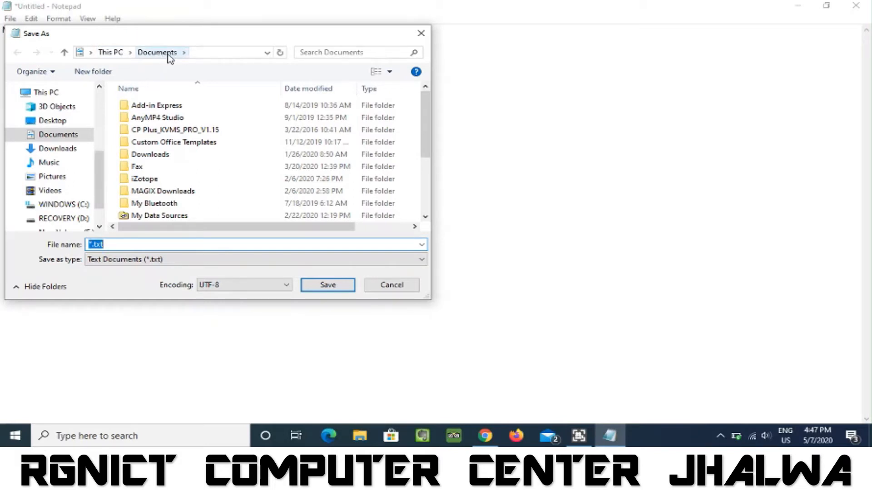
Save the text document to the Desktop under the file name amit.
{"action": "scroll", "coordinate": [98, 177], "scroll_direction": "down", "scroll_amount": 1}
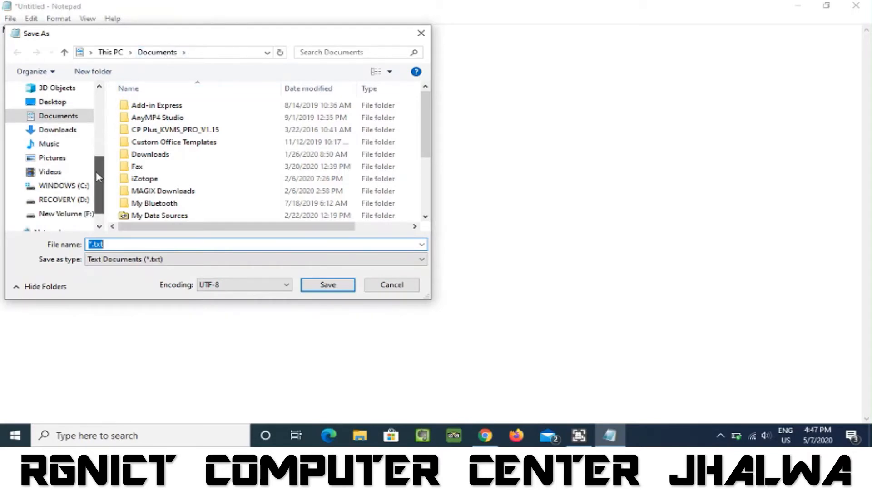
{"action": "scroll", "coordinate": [98, 177], "scroll_direction": "down", "scroll_amount": 1}
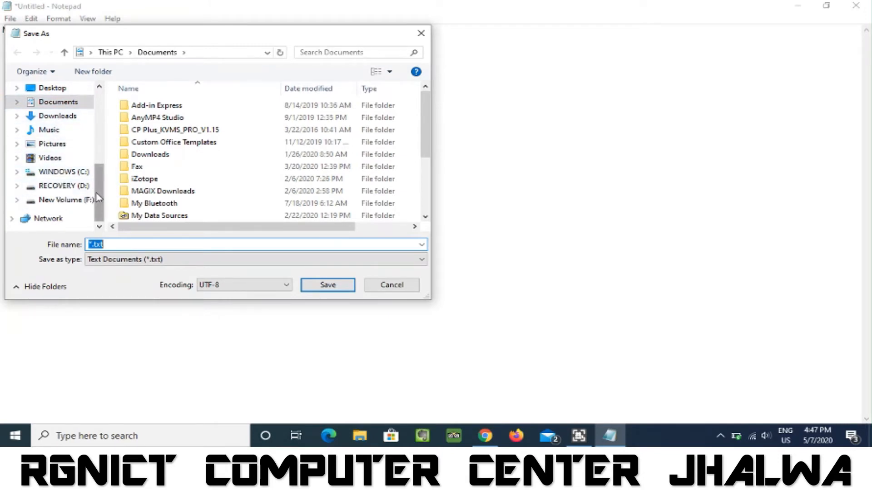
{"action": "scroll", "coordinate": [97, 193], "scroll_direction": "up", "scroll_amount": 2}
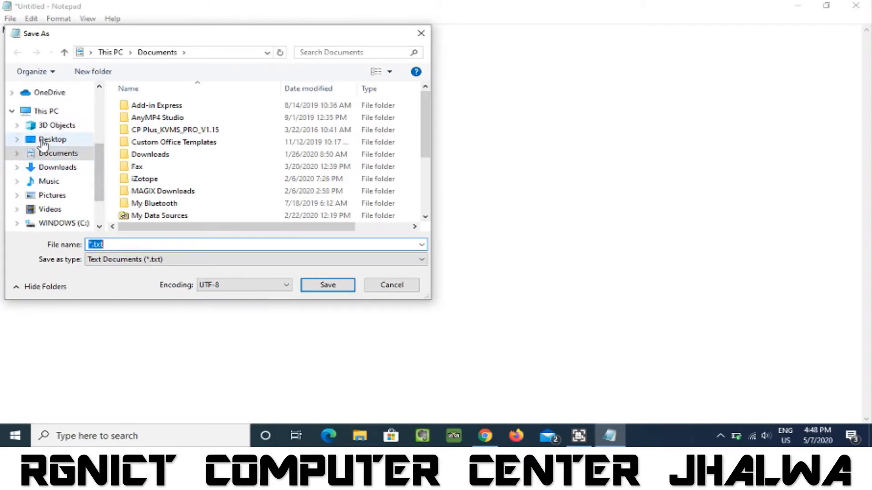
{"action": "left_click", "coordinate": [45, 140]}
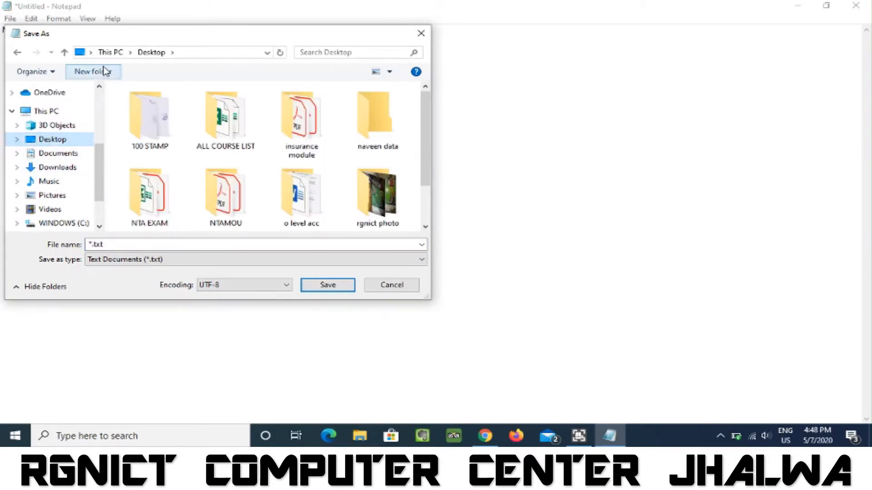
{"action": "left_click", "coordinate": [112, 245]}
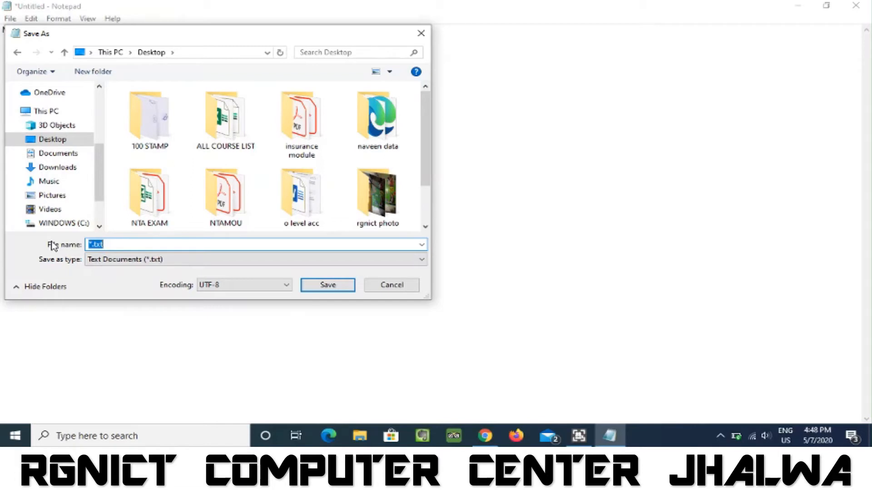
{"action": "type", "text": "amit"}
{"action": "left_click", "coordinate": [327, 286]}
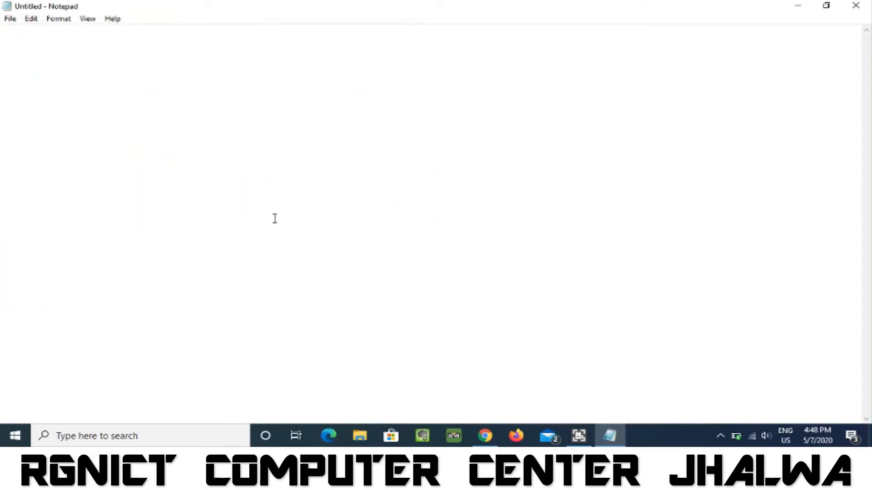
Bring up the dialog for opening an existing file.
{"action": "left_click", "coordinate": [13, 20]}
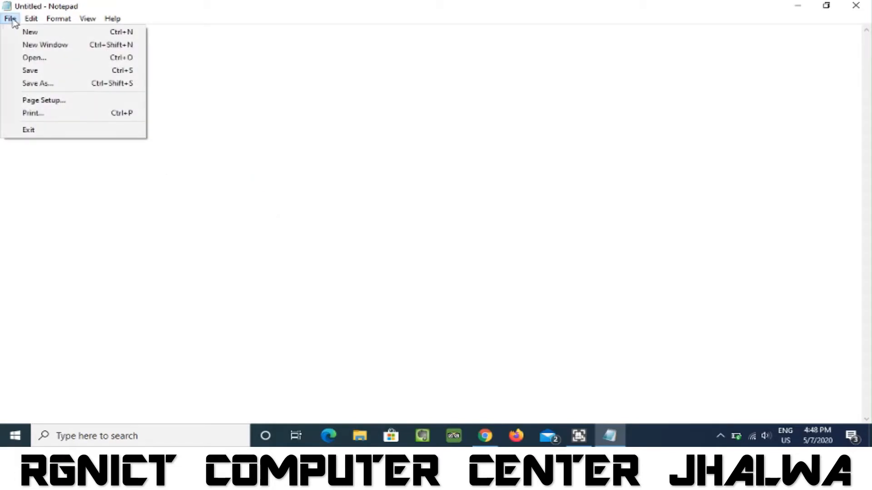
{"action": "left_click", "coordinate": [25, 59]}
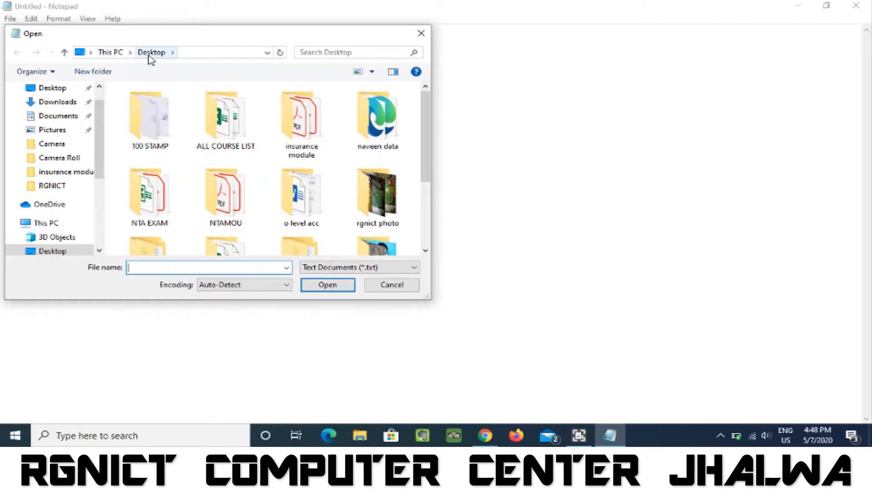
Try to find the file amit in the Documents folder by its name, and clear the entered name.
{"action": "left_click", "coordinate": [62, 117]}
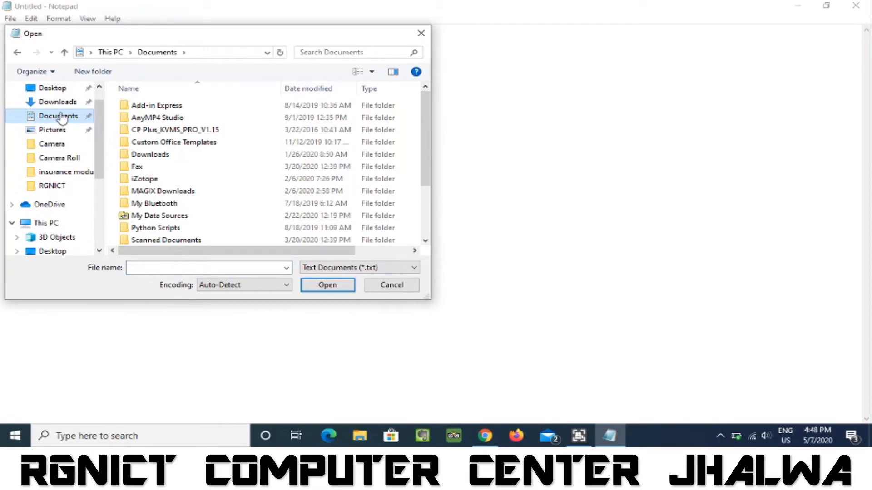
{"action": "left_click", "coordinate": [148, 267]}
{"action": "type", "text": "amit"}
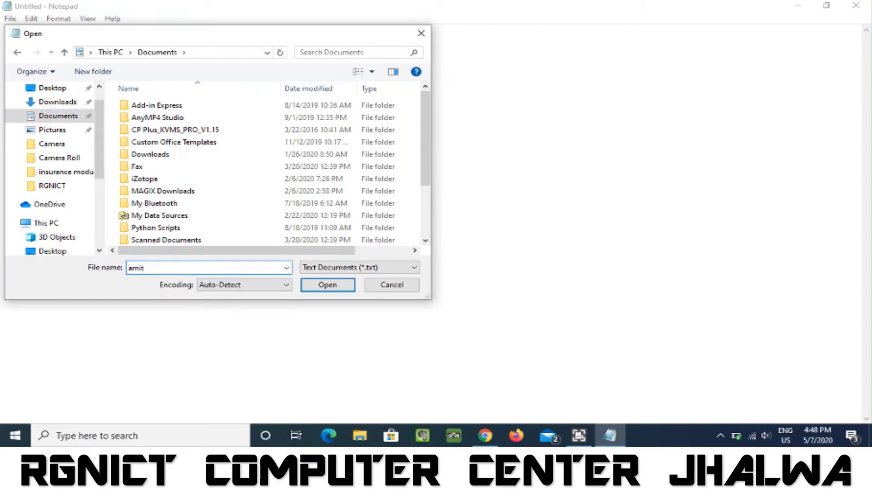
{"action": "key", "text": "BackSpace"}
{"action": "key", "text": "BackSpace"}
{"action": "key", "text": "BackSpace"}
{"action": "key", "text": "BackSpace"}
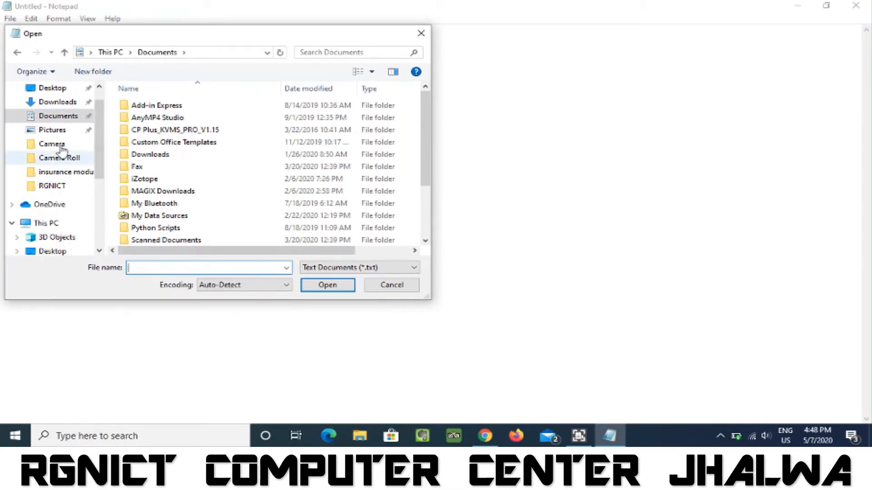
Open the file amit.txt from the Desktop.
{"action": "left_click", "coordinate": [63, 88]}
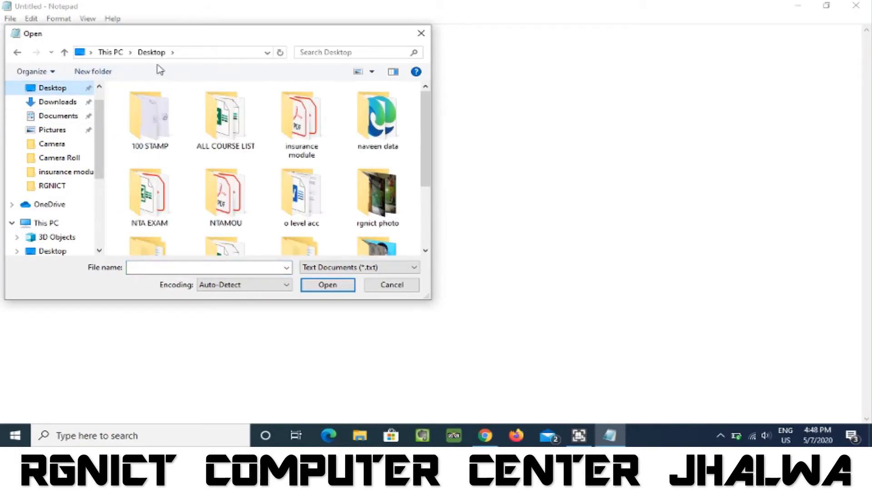
{"action": "left_click", "coordinate": [163, 268]}
{"action": "type", "text": "am"}
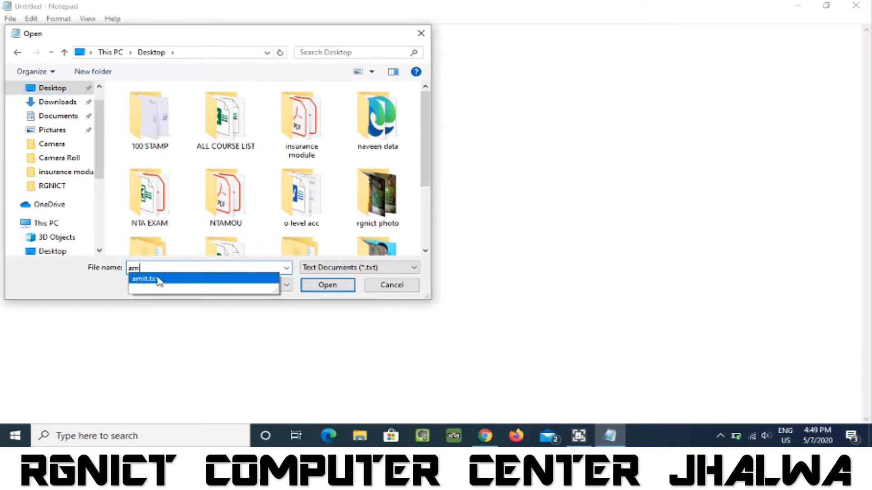
{"action": "left_click", "coordinate": [159, 281]}
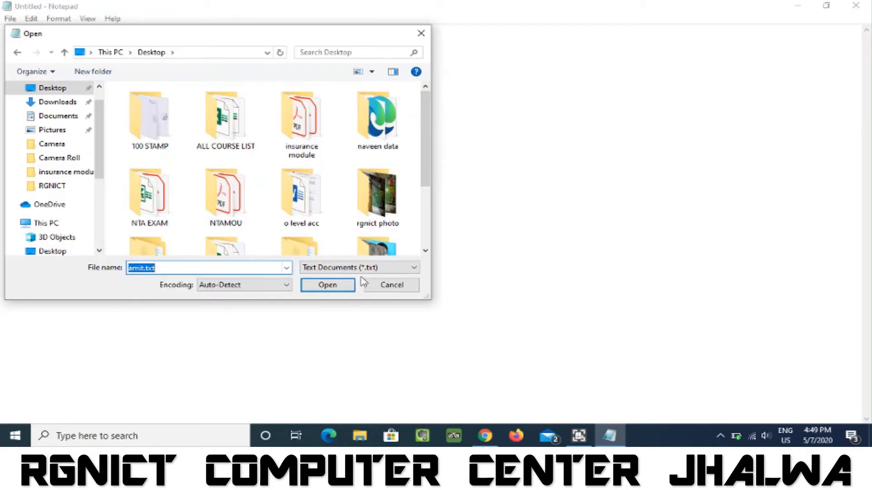
{"action": "left_click", "coordinate": [331, 289]}
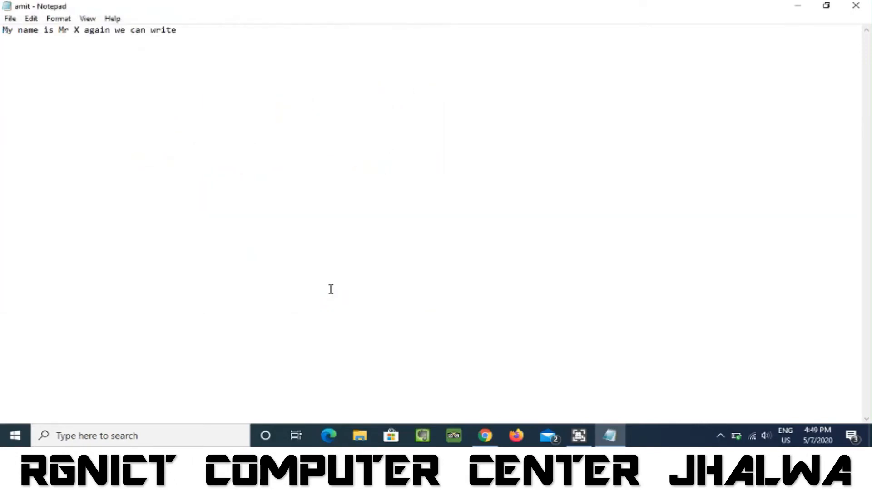
{"action": "left_click", "coordinate": [11, 19]}
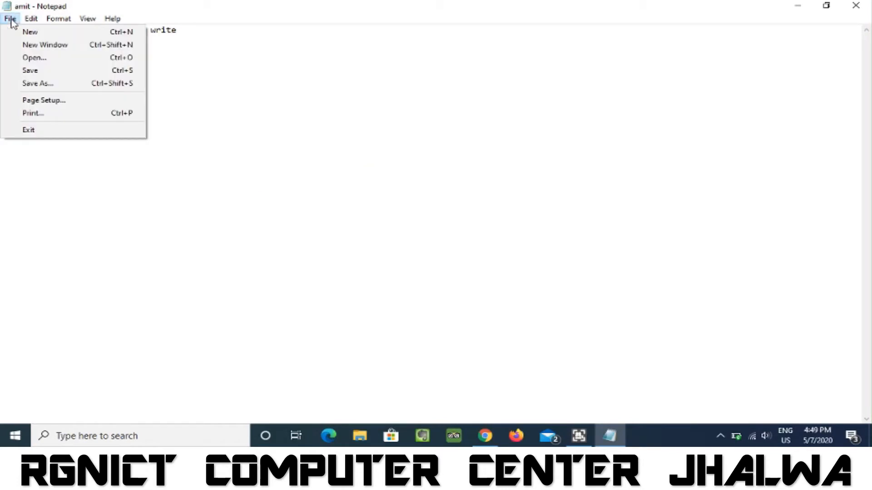
{"action": "left_click", "coordinate": [11, 20]}
{"action": "left_click", "coordinate": [30, 19]}
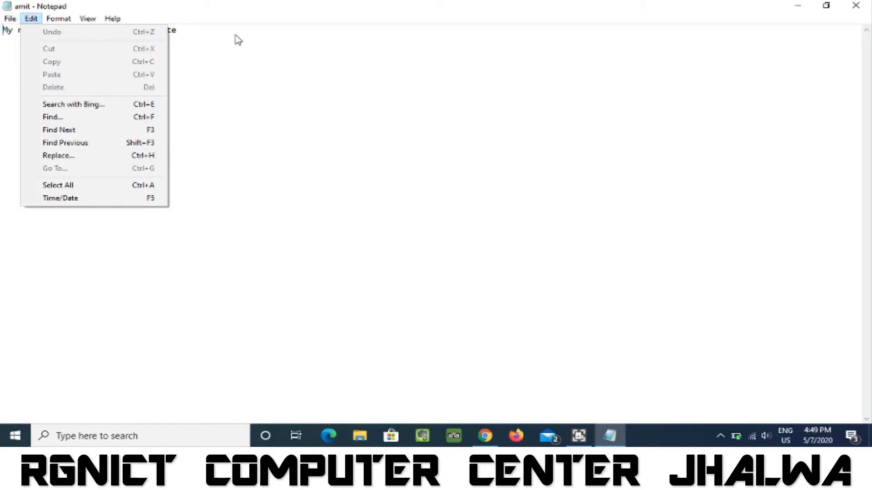
Append "or writen by" and the author's name to the end of the line, and save the file.
{"action": "left_click", "coordinate": [206, 41]}
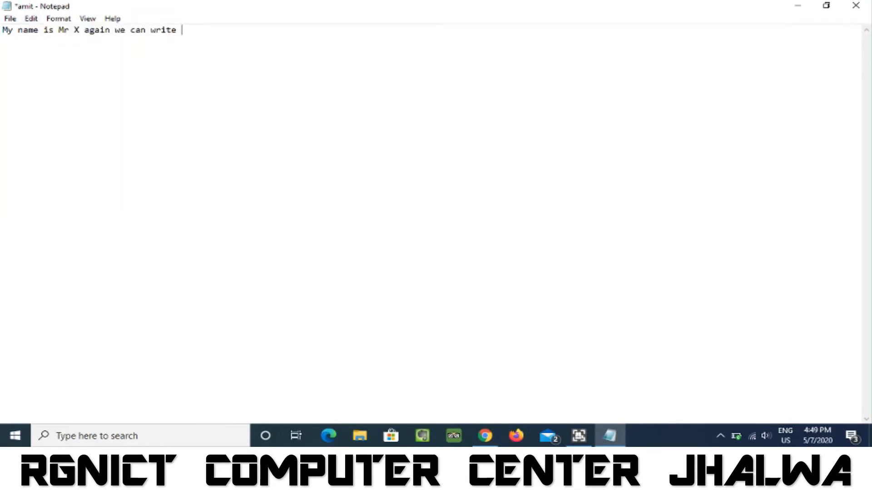
{"action": "type", "text": "desi"}
{"action": "key", "text": "BackSpace"}
{"action": "key", "text": "BackSpace"}
{"action": "key", "text": "BackSpace"}
{"action": "key", "text": "BackSpace"}
{"action": "type", "text": "can write or writen by lal B"}
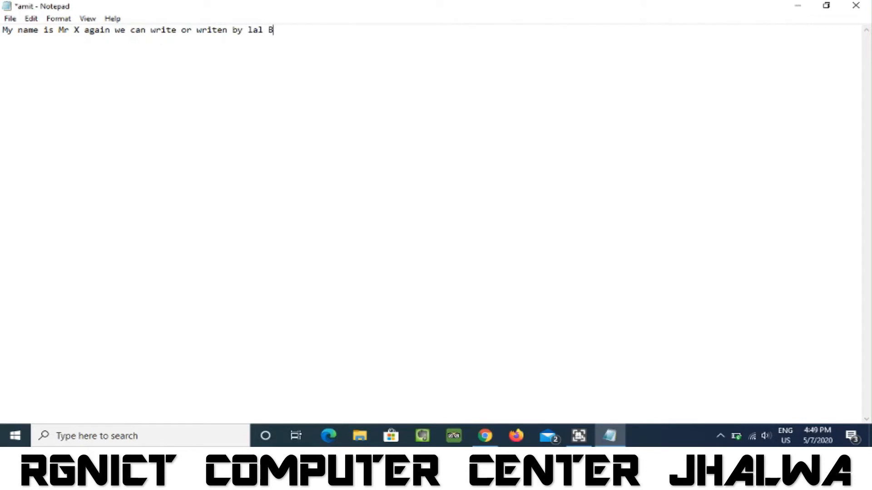
{"action": "type", "text": "ihari"}
{"action": "left_click", "coordinate": [11, 21]}
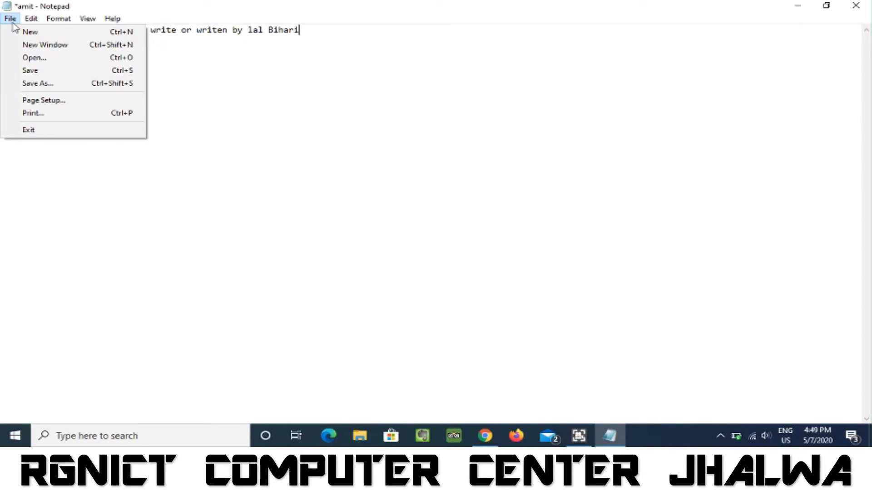
{"action": "left_click", "coordinate": [28, 72]}
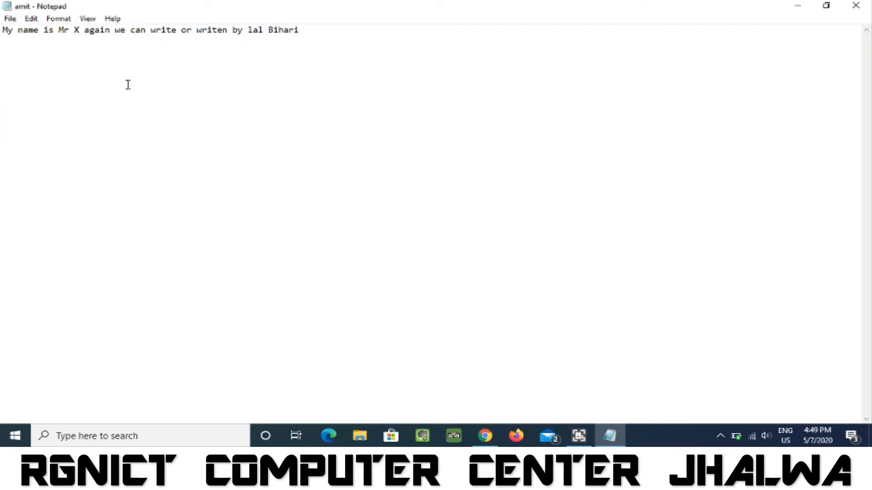
Open an additional blank Notepad window and close it again.
{"action": "left_click", "coordinate": [9, 20]}
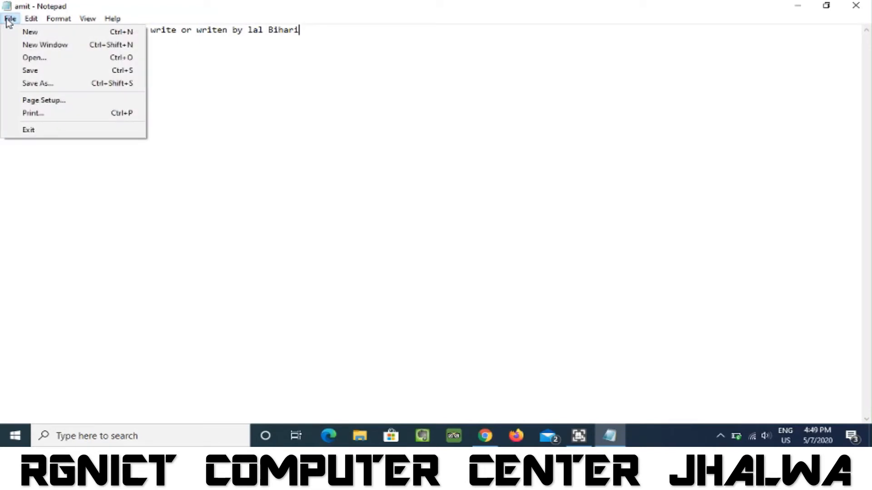
{"action": "left_click", "coordinate": [39, 45]}
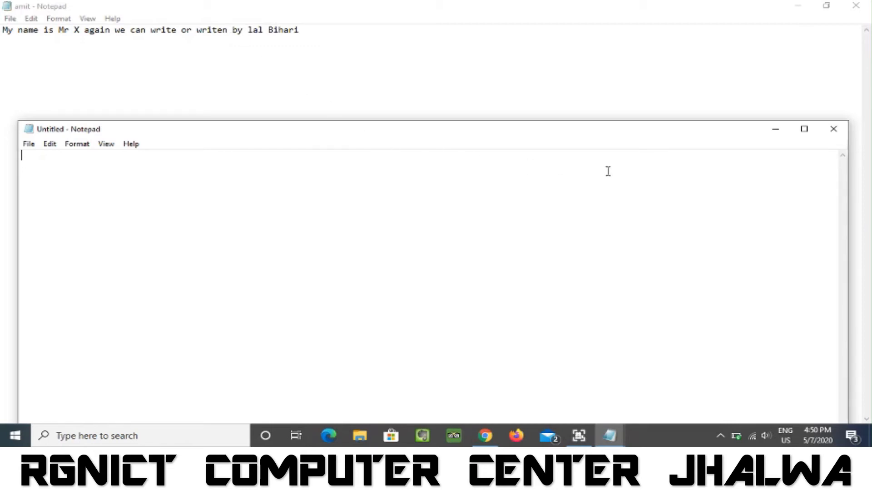
{"action": "left_click", "coordinate": [831, 131]}
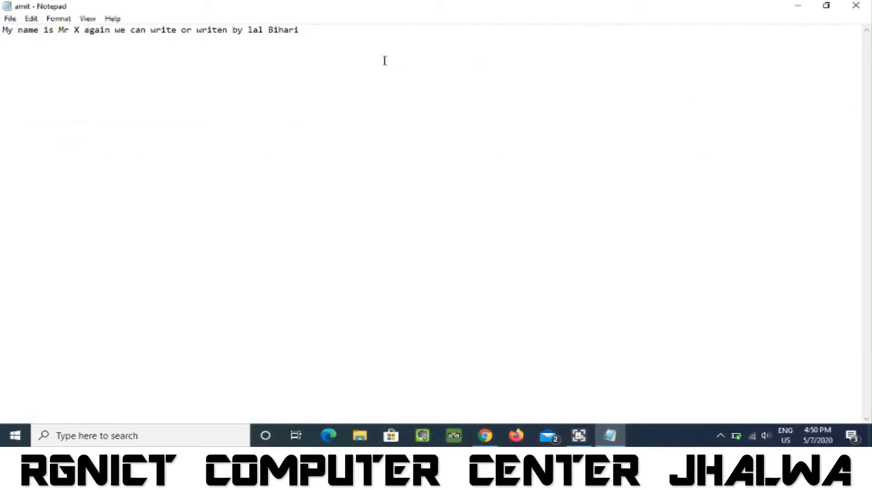
Save the open file, and save a copy of it in the Documents folder under the name sumit.
{"action": "left_click", "coordinate": [14, 19]}
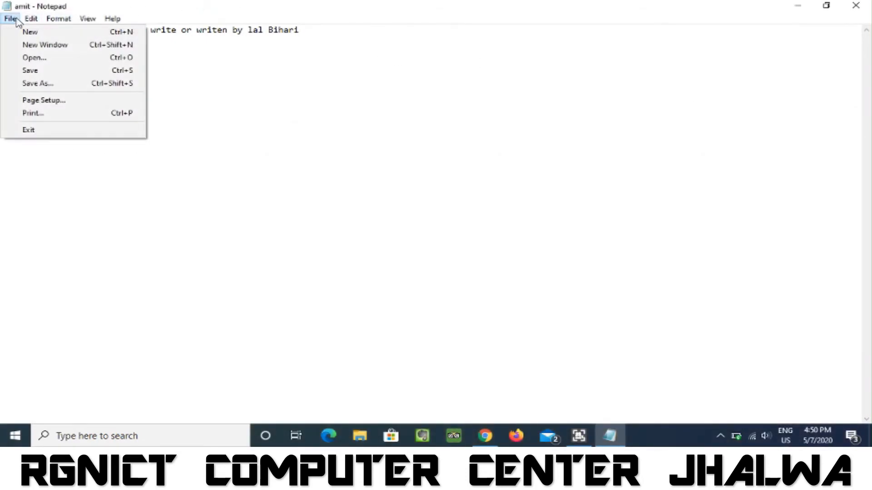
{"action": "left_click", "coordinate": [21, 71]}
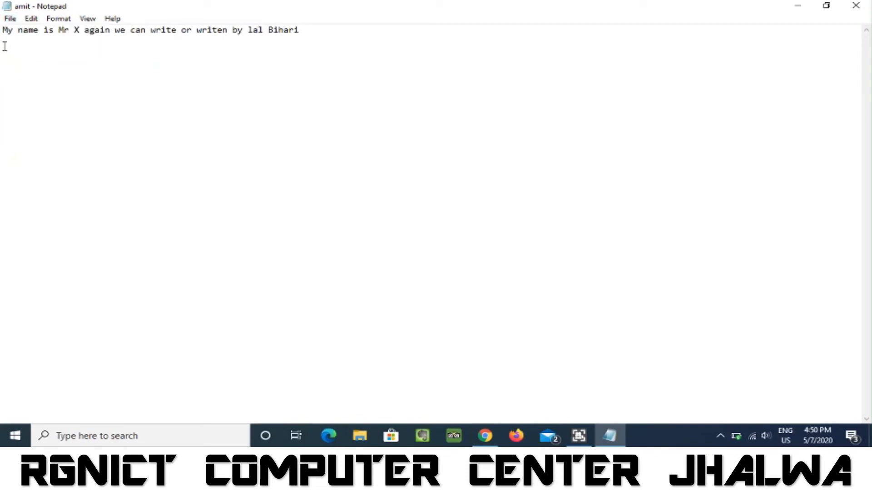
{"action": "left_click", "coordinate": [9, 19]}
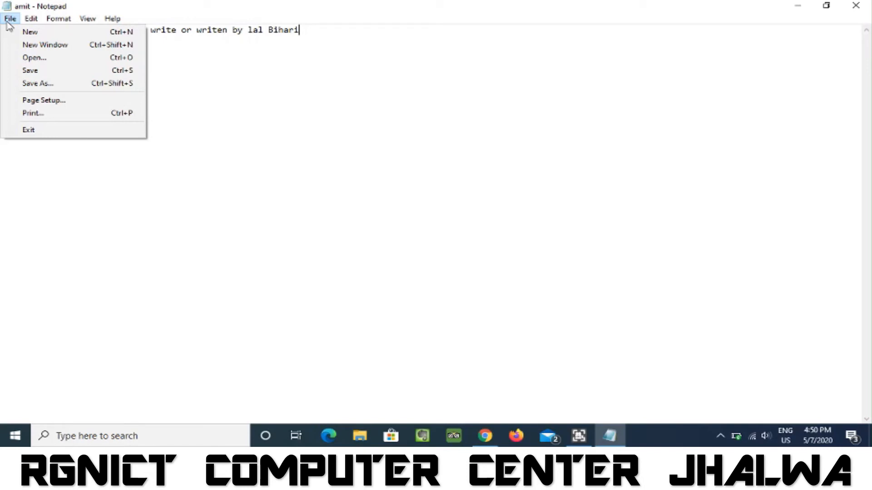
{"action": "left_click", "coordinate": [25, 84]}
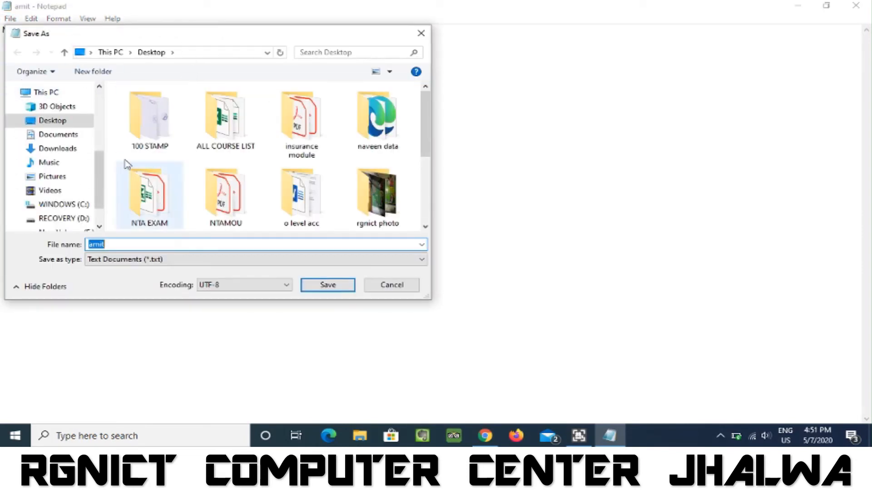
{"action": "left_click", "coordinate": [66, 138]}
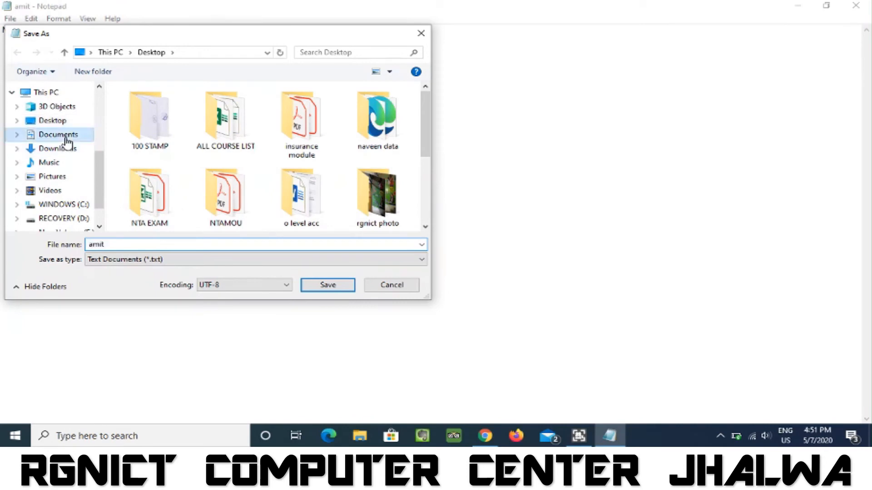
{"action": "double_click", "coordinate": [116, 244]}
{"action": "type", "text": "sumit"}
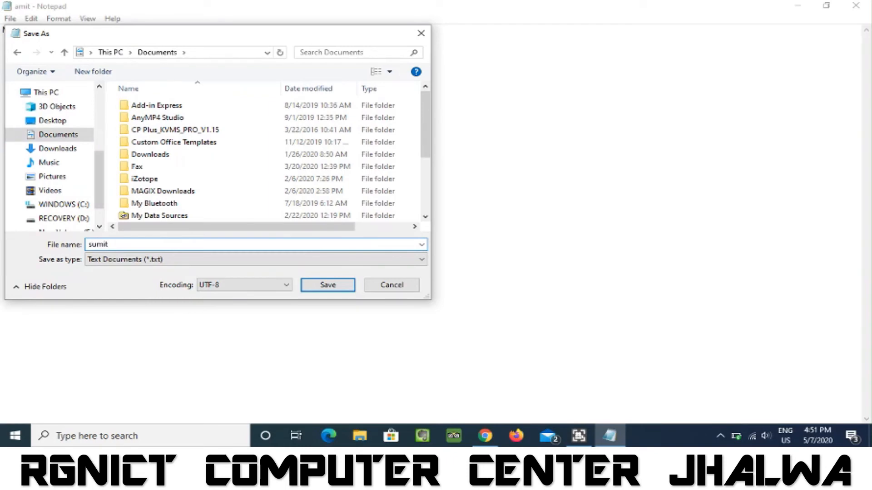
{"action": "left_click", "coordinate": [326, 287]}
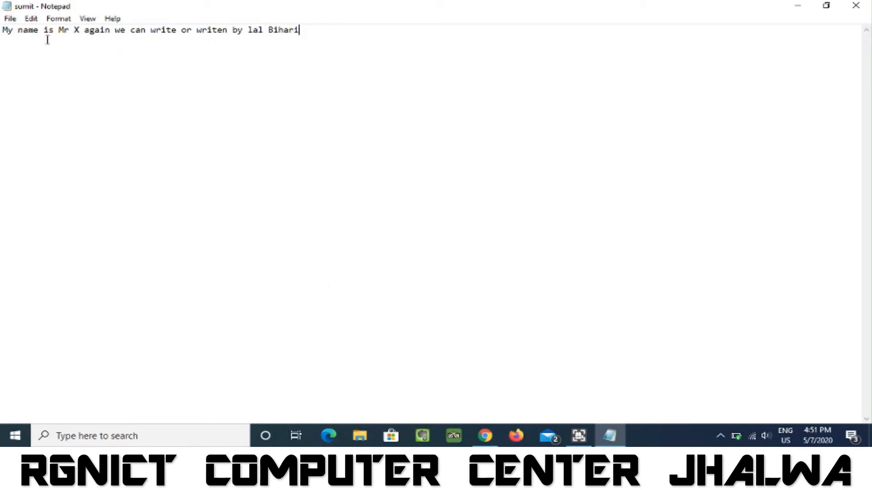
Set the page's paper size to A4 and its orientation to Landscape.
{"action": "left_click", "coordinate": [10, 20]}
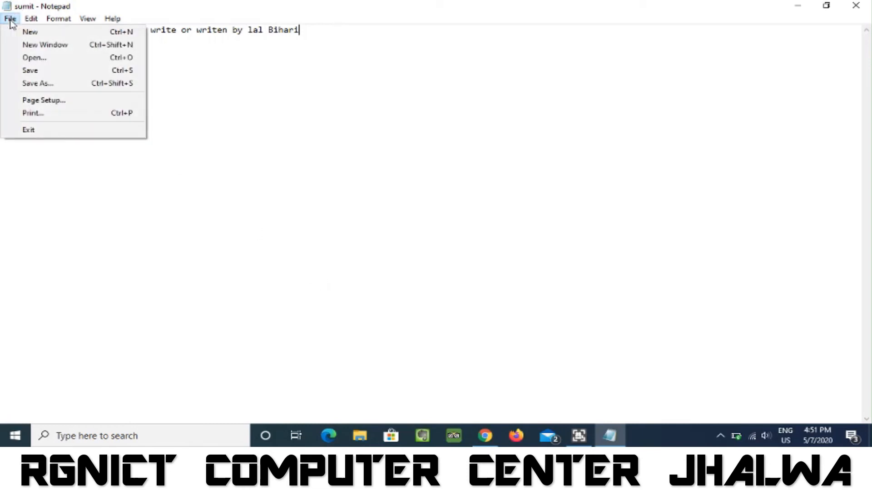
{"action": "left_click", "coordinate": [64, 105]}
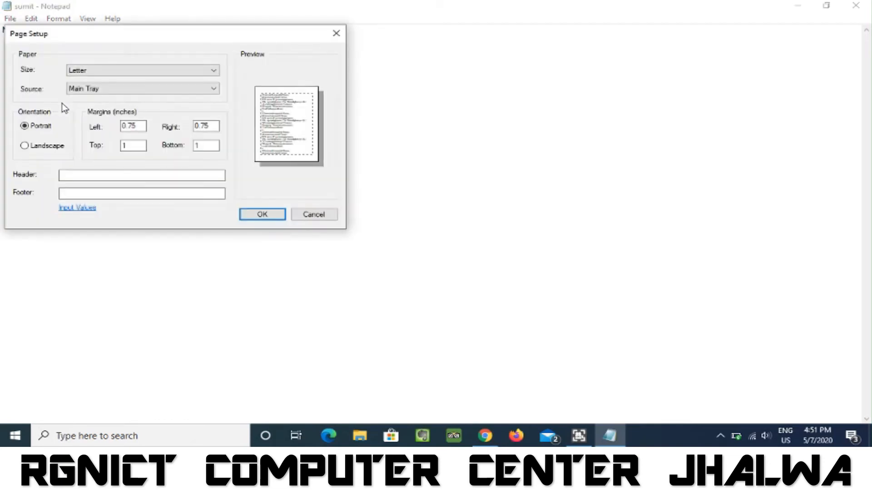
{"action": "left_click_drag", "start_coordinate": [228, 39], "coordinate": [474, 67]}
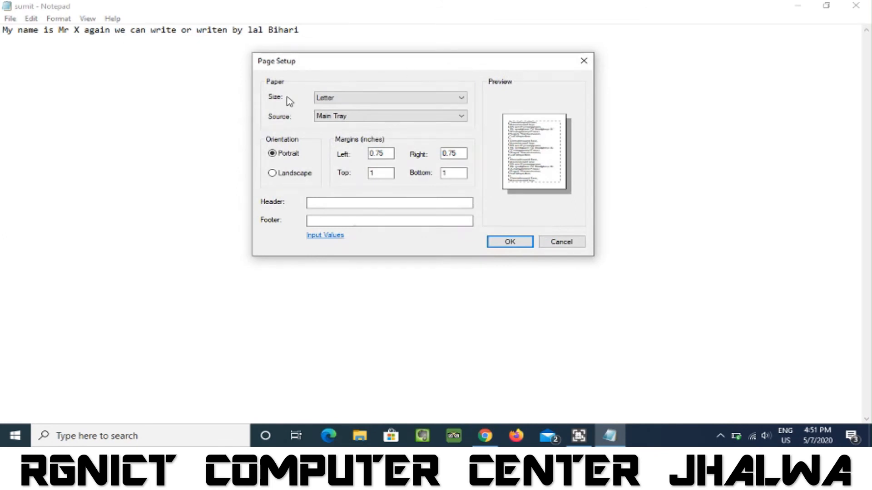
{"action": "left_click", "coordinate": [438, 99]}
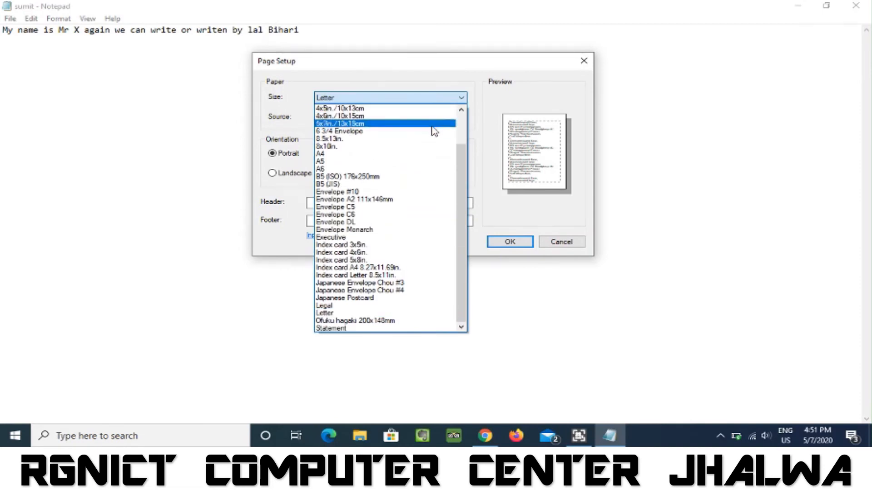
{"action": "left_click", "coordinate": [430, 156]}
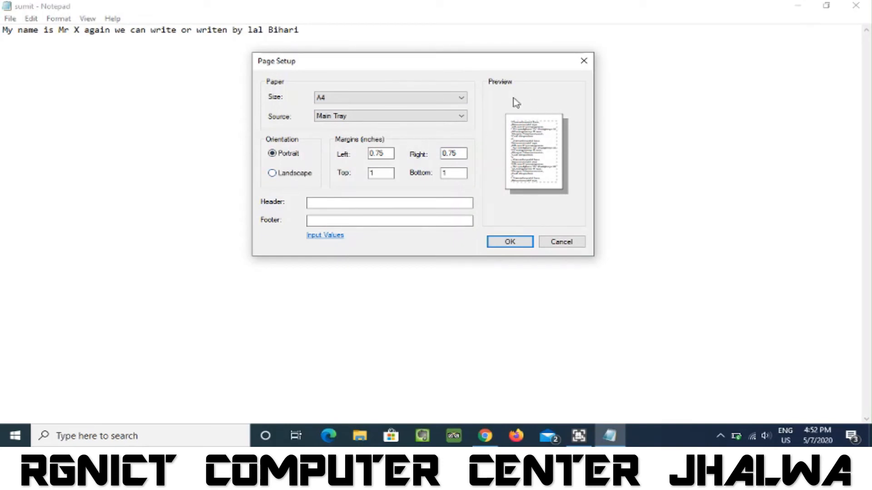
{"action": "left_click", "coordinate": [303, 176]}
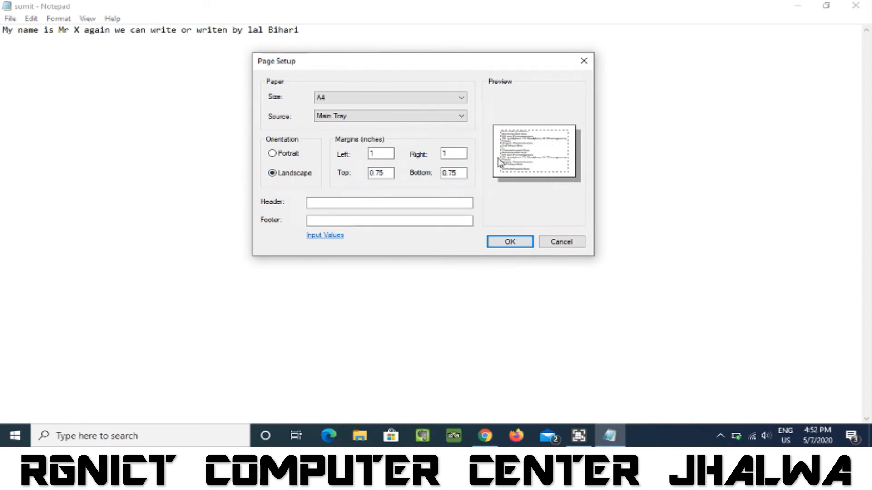
Set the left page margin to 0 and the right margin to 2 inches, and apply the page setup.
{"action": "left_click", "coordinate": [376, 153]}
{"action": "key", "text": "BackSpace"}
{"action": "type", "text": "0"}
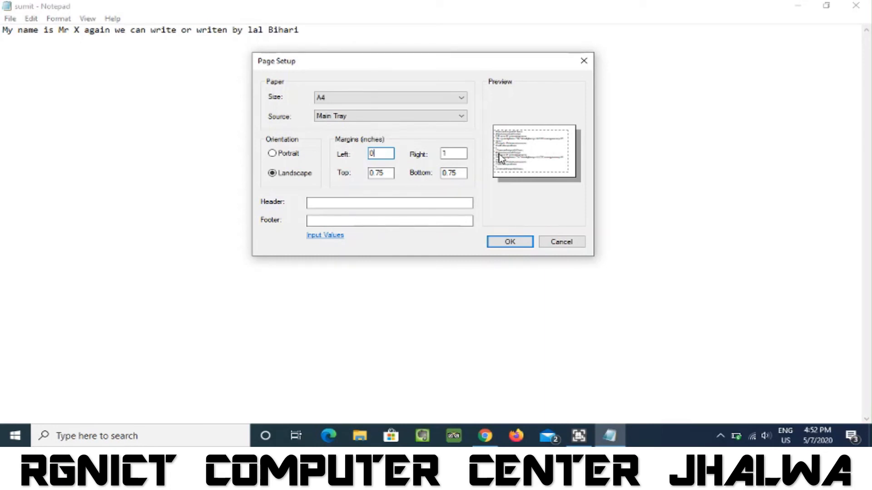
{"action": "left_click", "coordinate": [458, 154]}
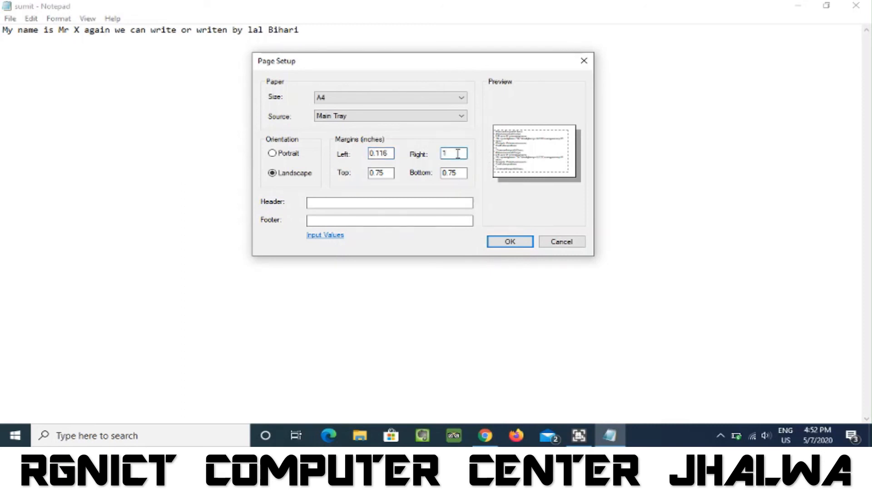
{"action": "key", "text": "BackSpace"}
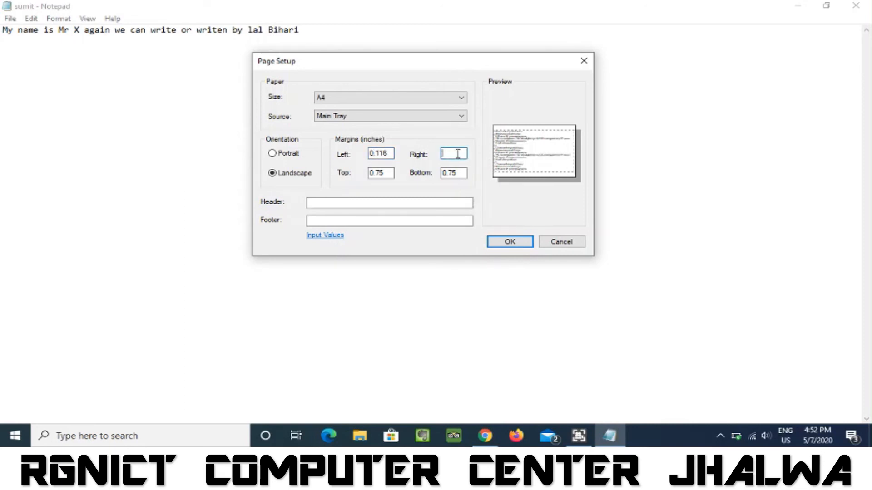
{"action": "type", "text": "2"}
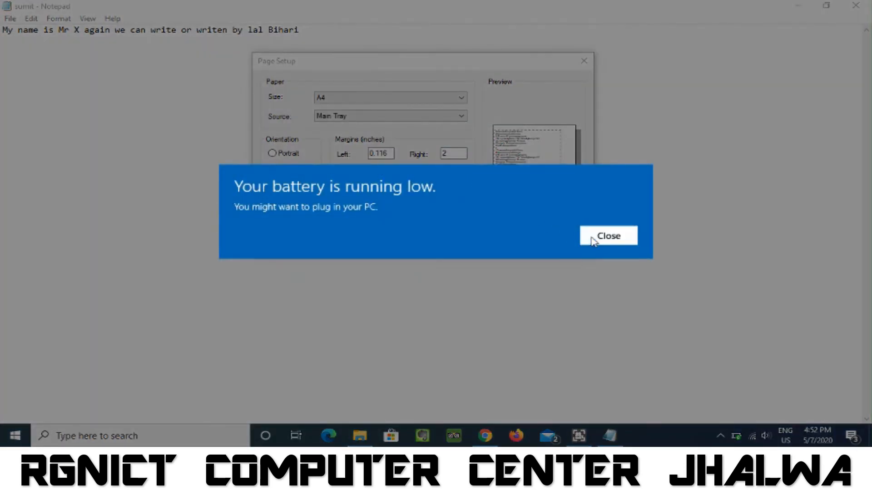
{"action": "left_click", "coordinate": [592, 240]}
{"action": "left_click", "coordinate": [406, 202]}
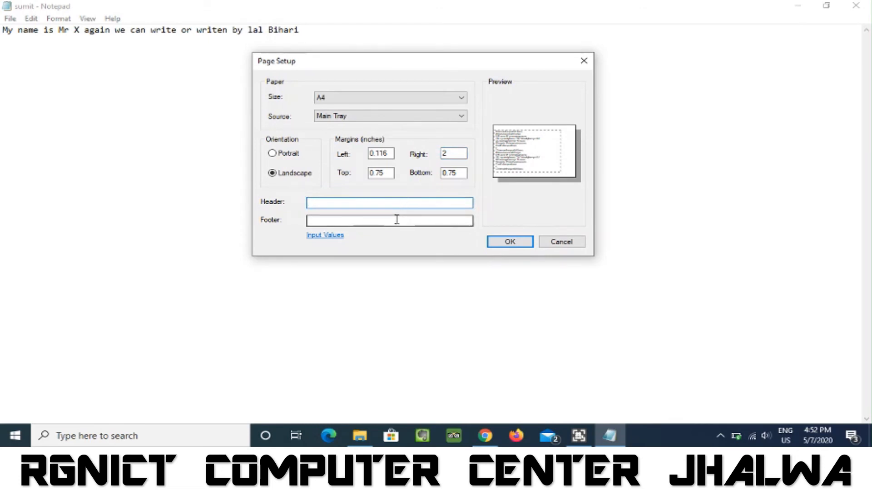
{"action": "left_click", "coordinate": [497, 242]}
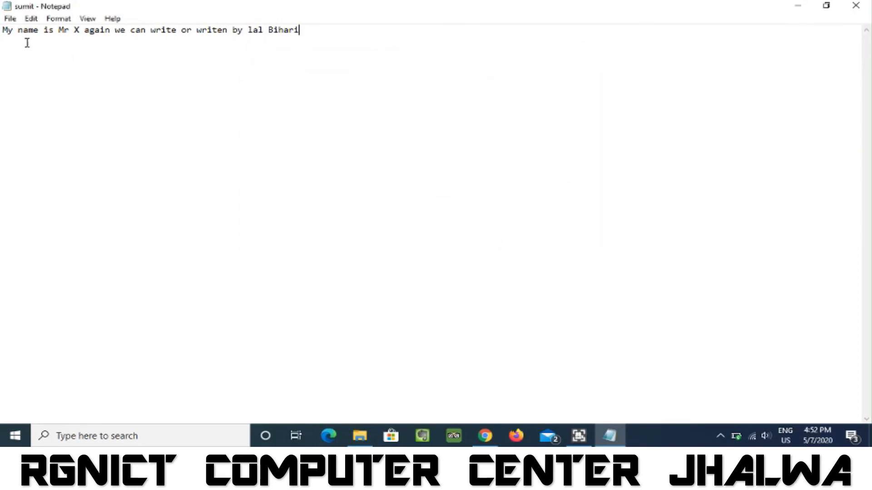
Examine the available printers and the number-of-copies setting for printing the document, and cancel without printing.
{"action": "left_click", "coordinate": [10, 18]}
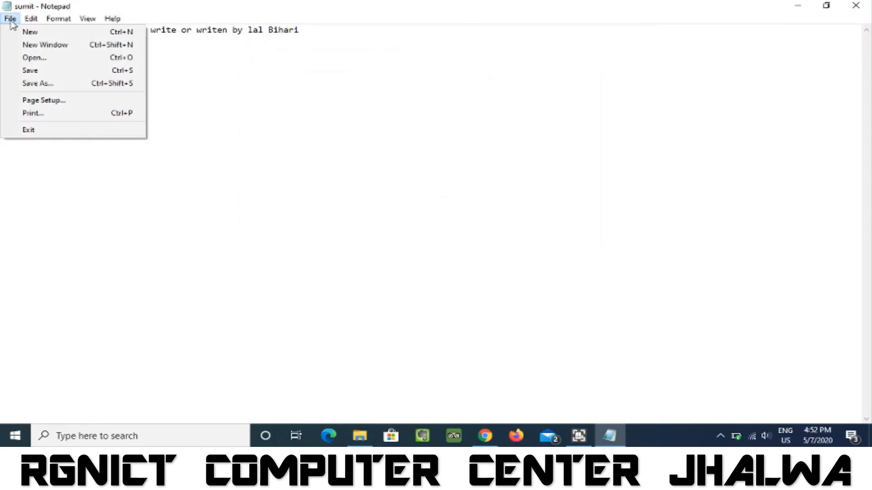
{"action": "left_click", "coordinate": [32, 114]}
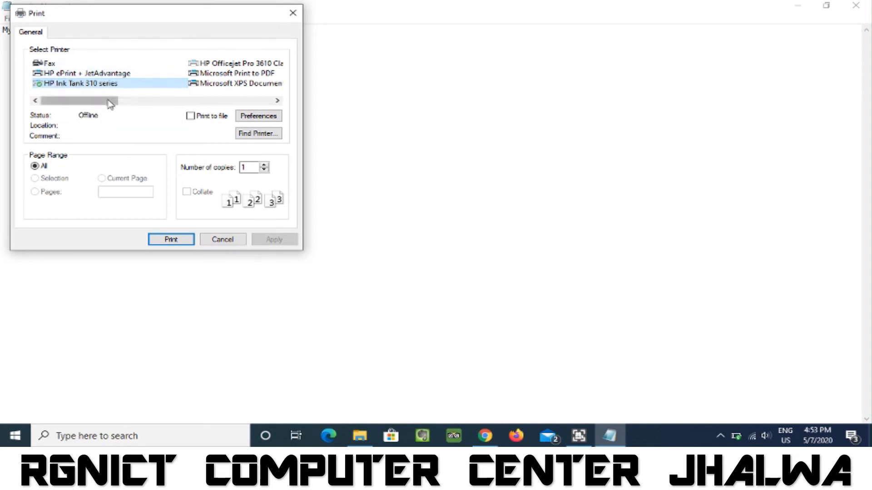
{"action": "left_click_drag", "start_coordinate": [107, 104], "coordinate": [169, 108]}
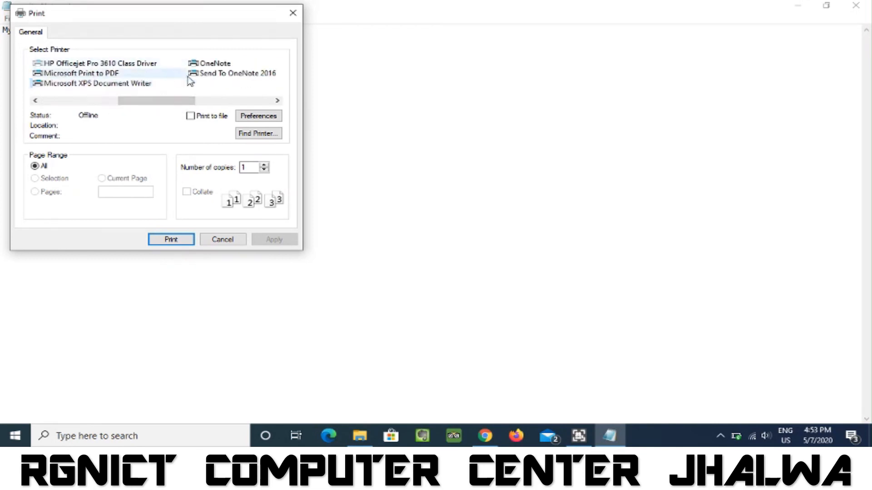
{"action": "left_click_drag", "start_coordinate": [154, 104], "coordinate": [66, 100]}
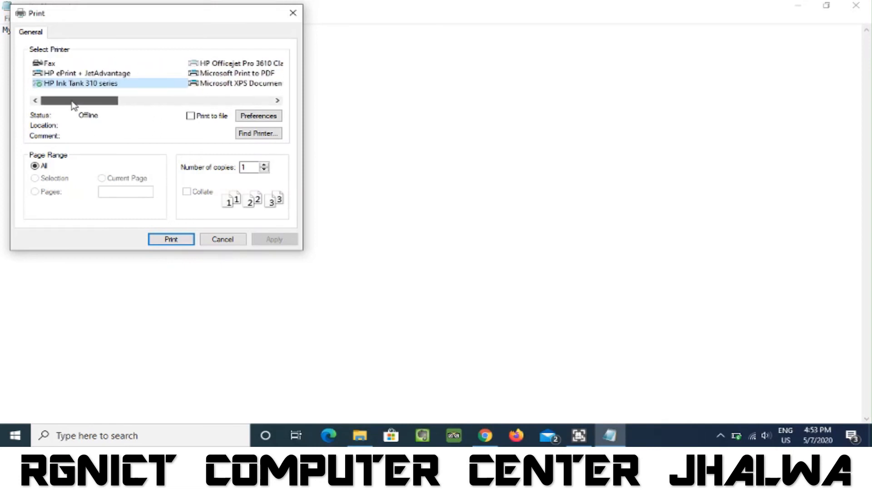
{"action": "left_click", "coordinate": [252, 168]}
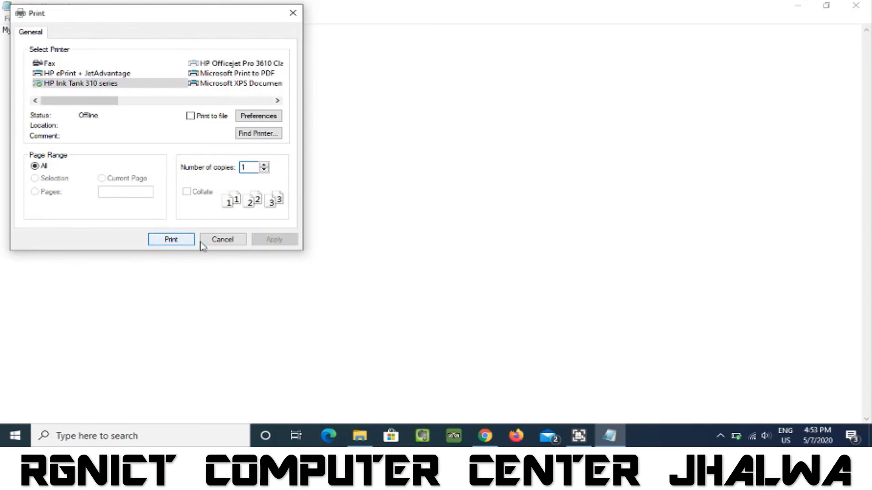
{"action": "left_click", "coordinate": [223, 240]}
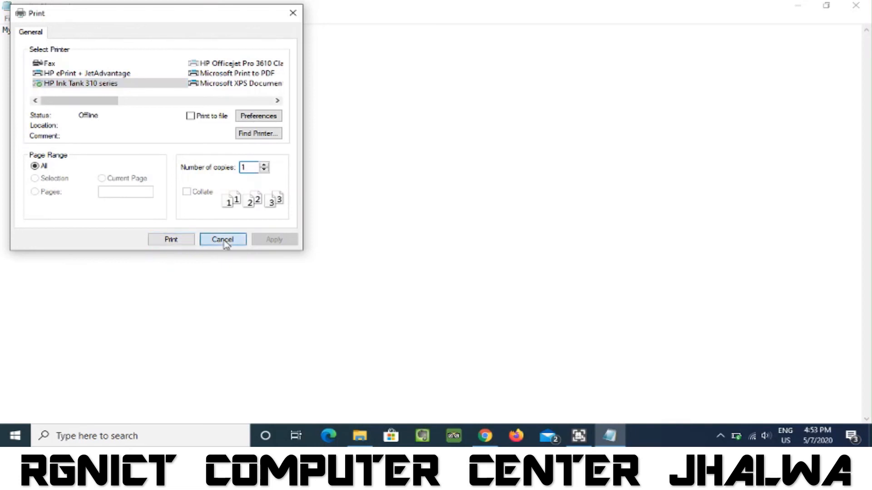